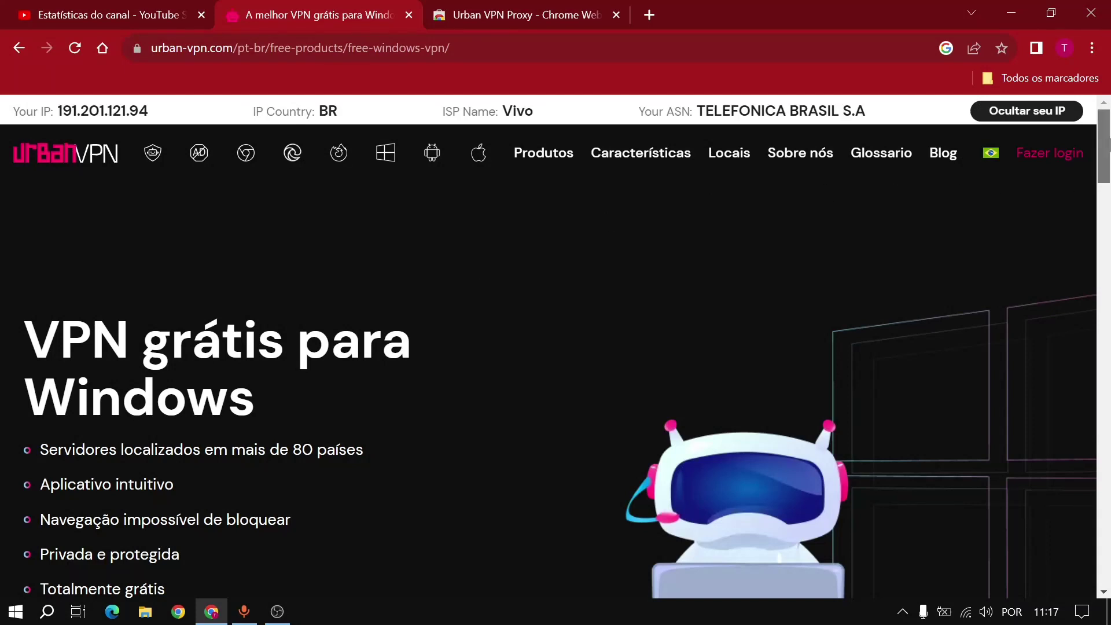
# Download the free Urban VPN installer for Windows, then bring up the Urban VPN Proxy page in the Chrome Web Store.
pyautogui.scroll(-4, 1109, 142)
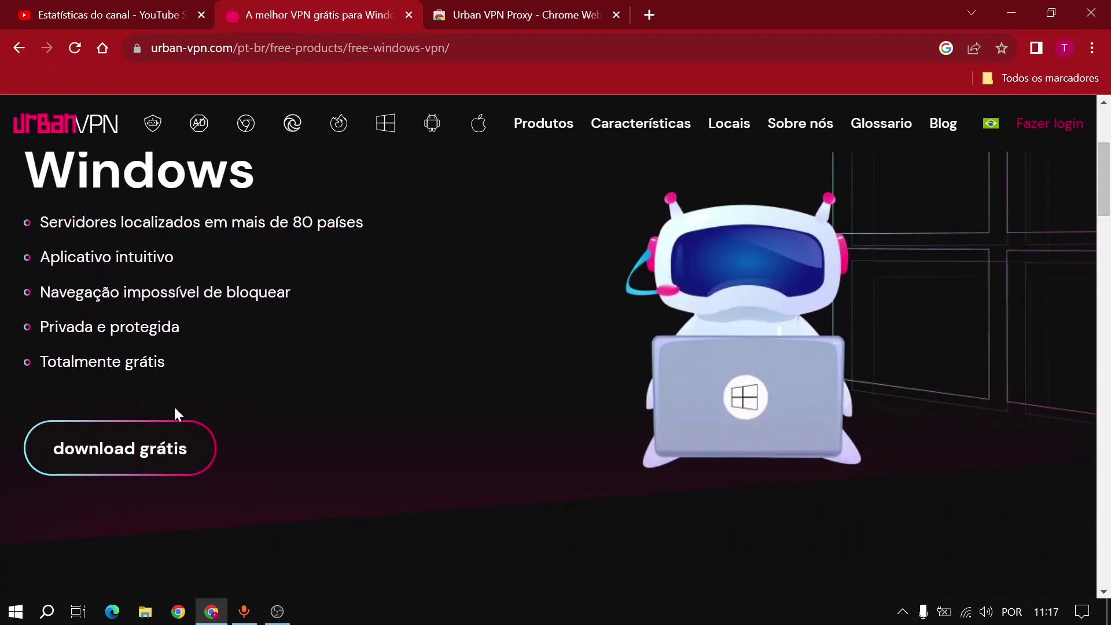
pyautogui.click(132, 449)
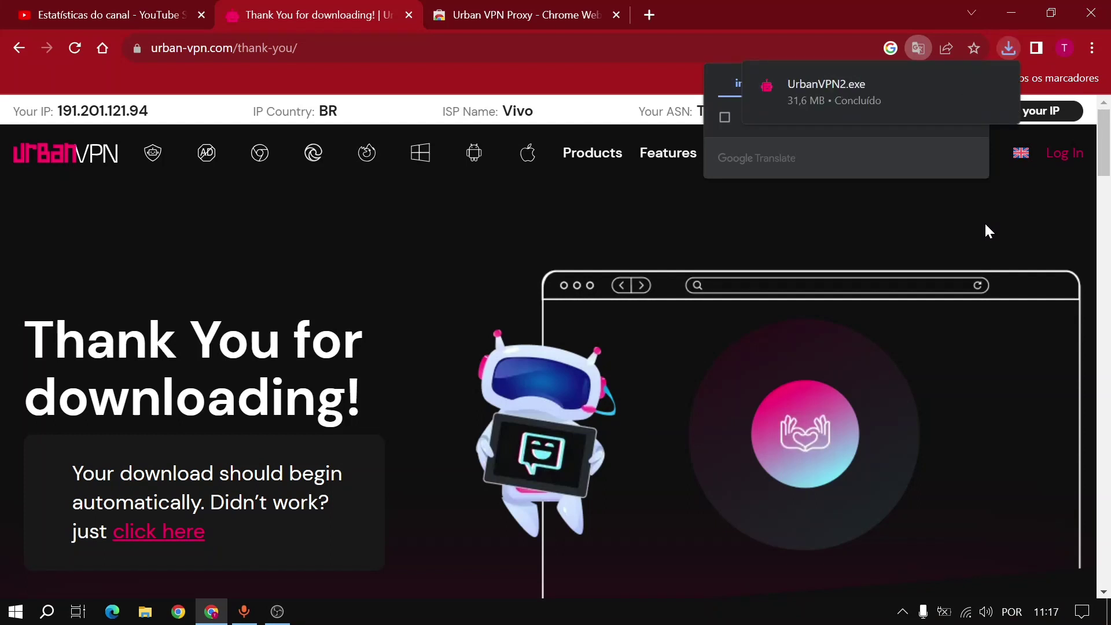
pyautogui.click(571, 9)
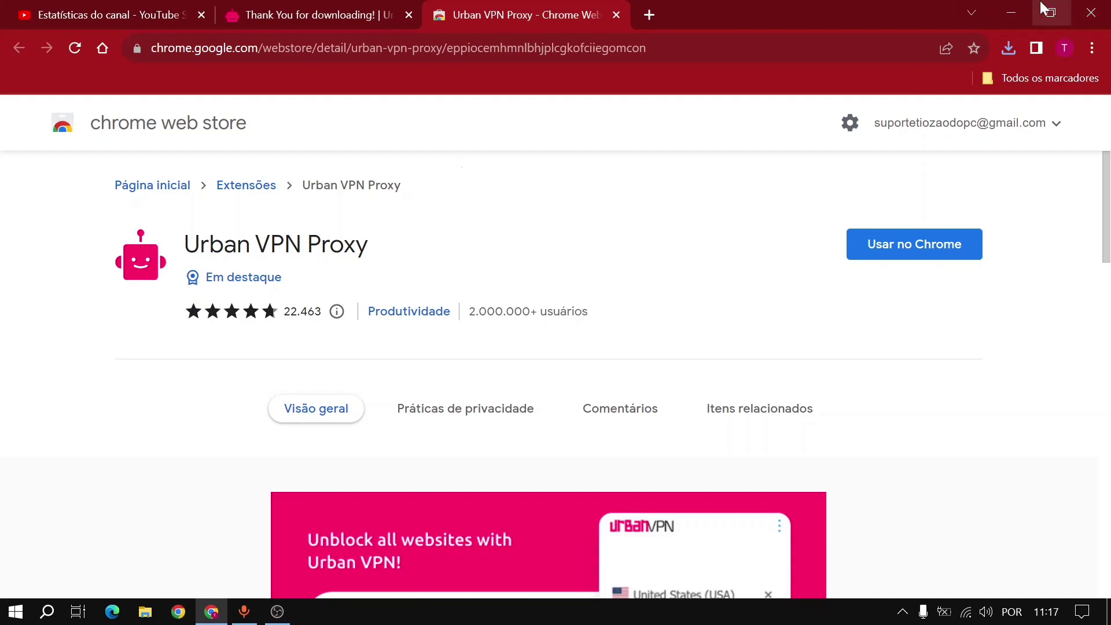
# Run UrbanVPN2.exe from the Downloads folder in File Explorer, allow it to make changes, and minimize the folder window.
pyautogui.click(1014, 11)
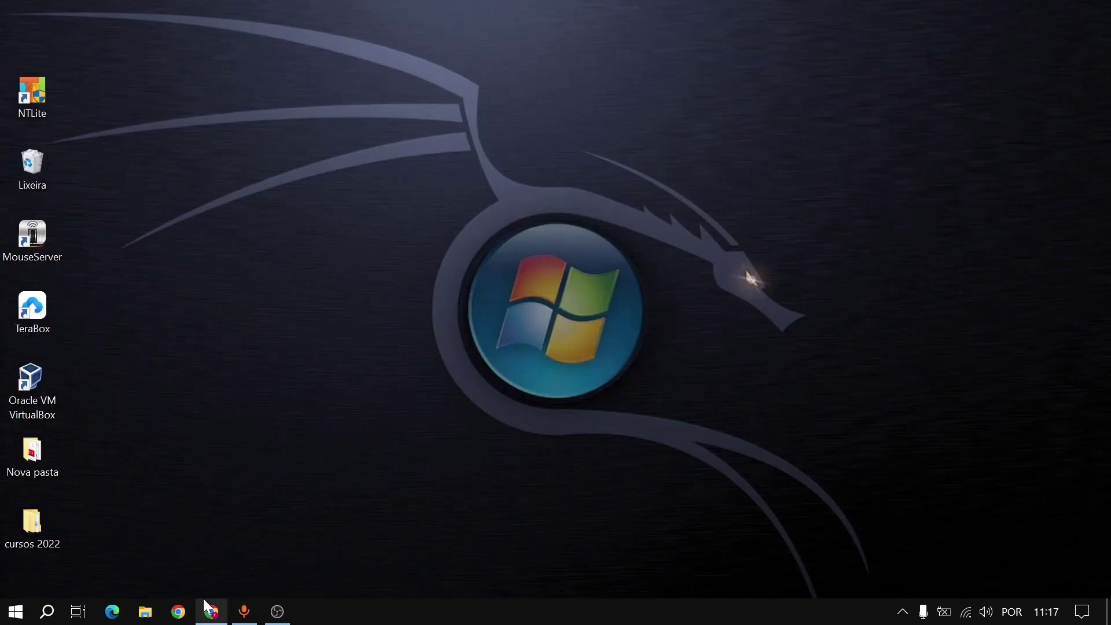
pyautogui.click(145, 614)
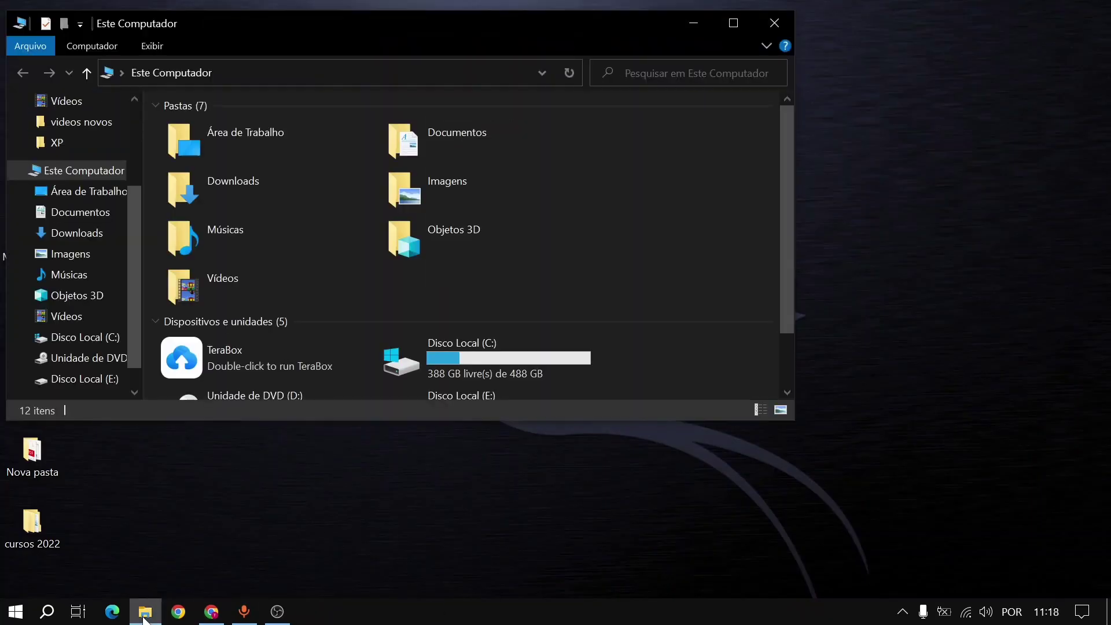
pyautogui.doubleClick(231, 182)
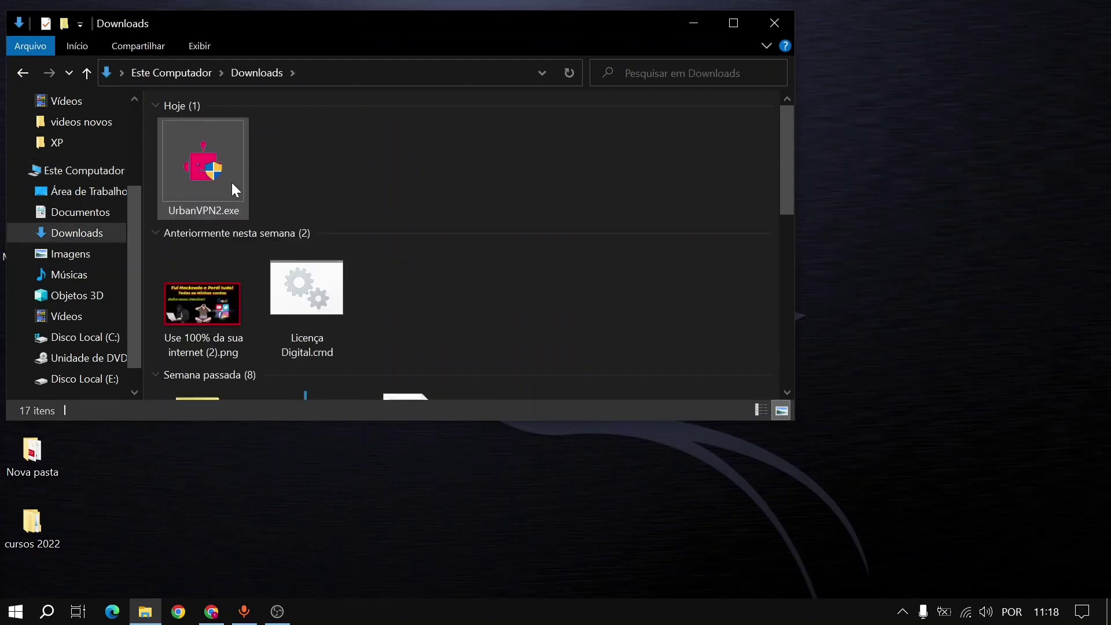
pyautogui.doubleClick(218, 181)
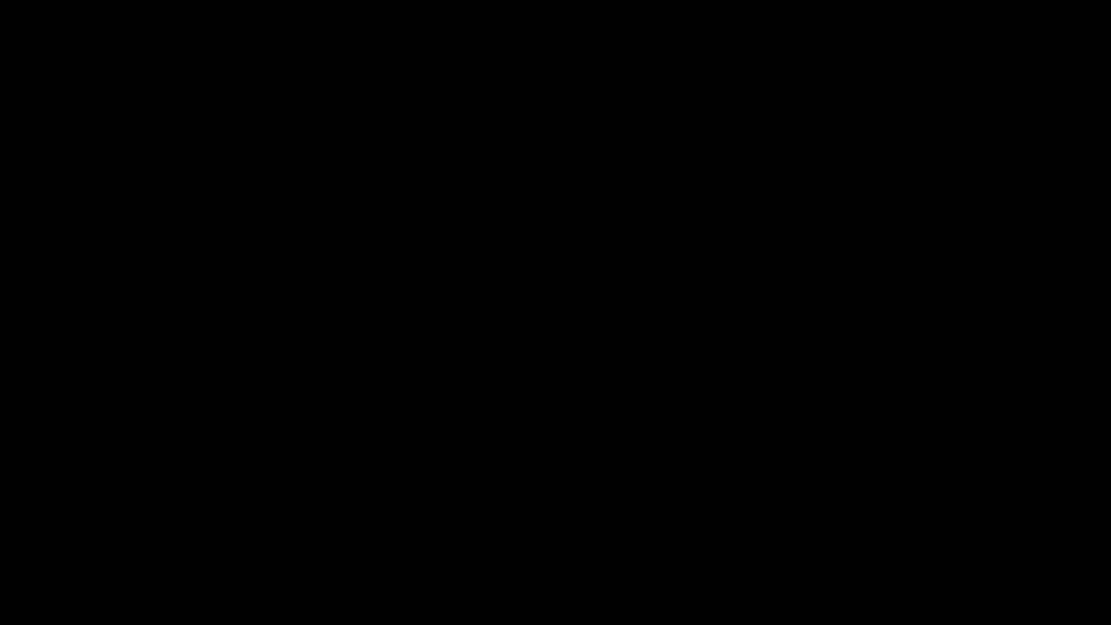
pyautogui.click(464, 419)
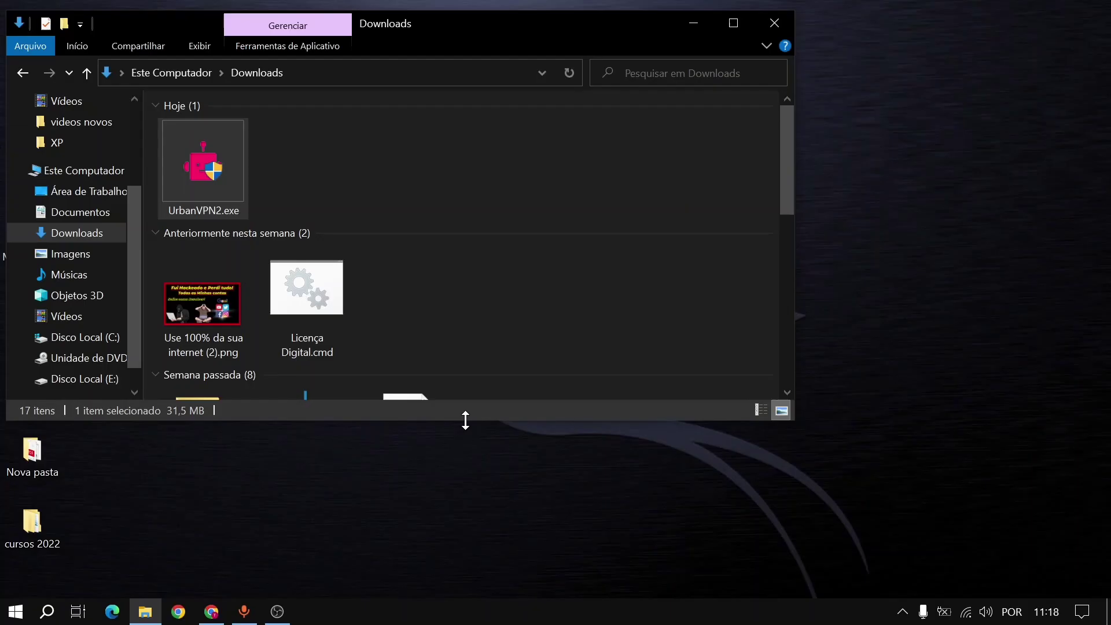
pyautogui.click(694, 26)
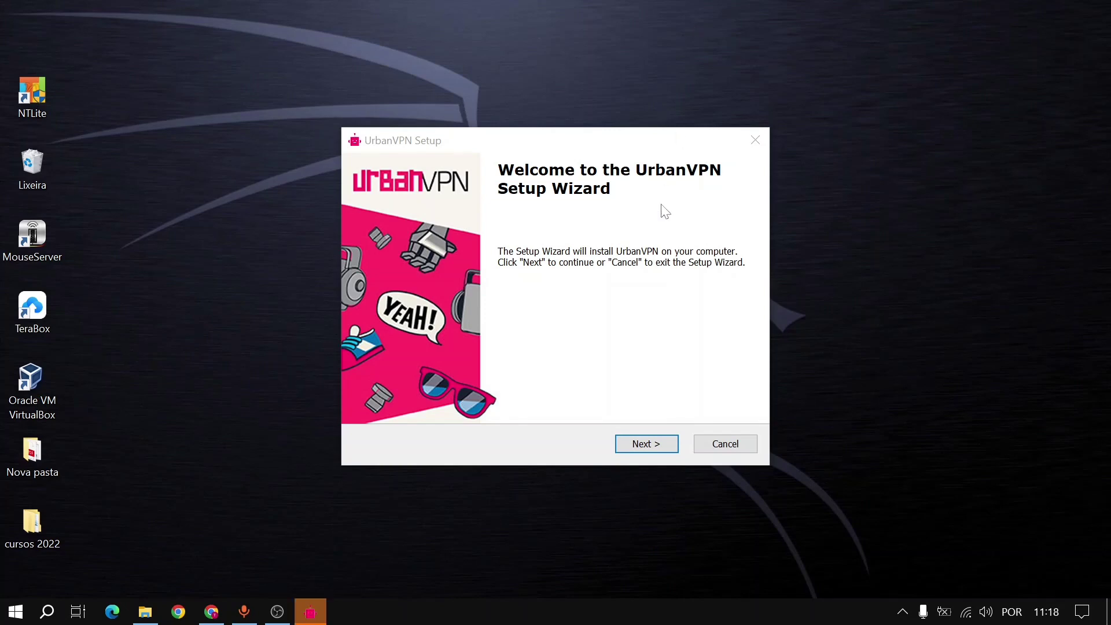
# Install UrbanVPN, agreeing to the install permissions and TAP driver component and accepting the Terms of Use.
pyautogui.click(642, 456)
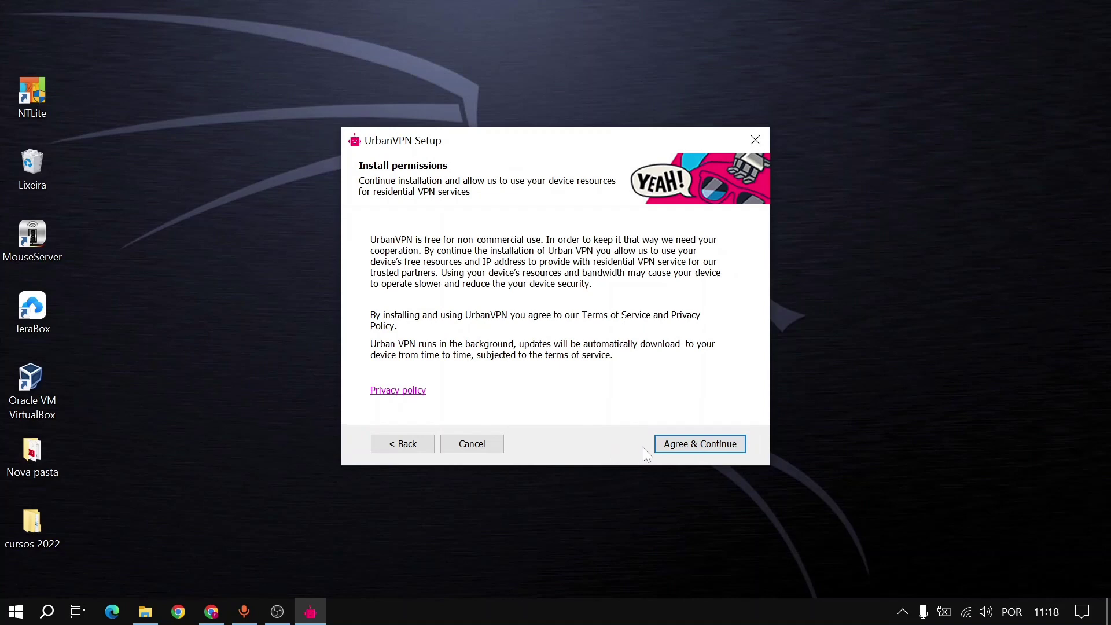
pyautogui.click(678, 450)
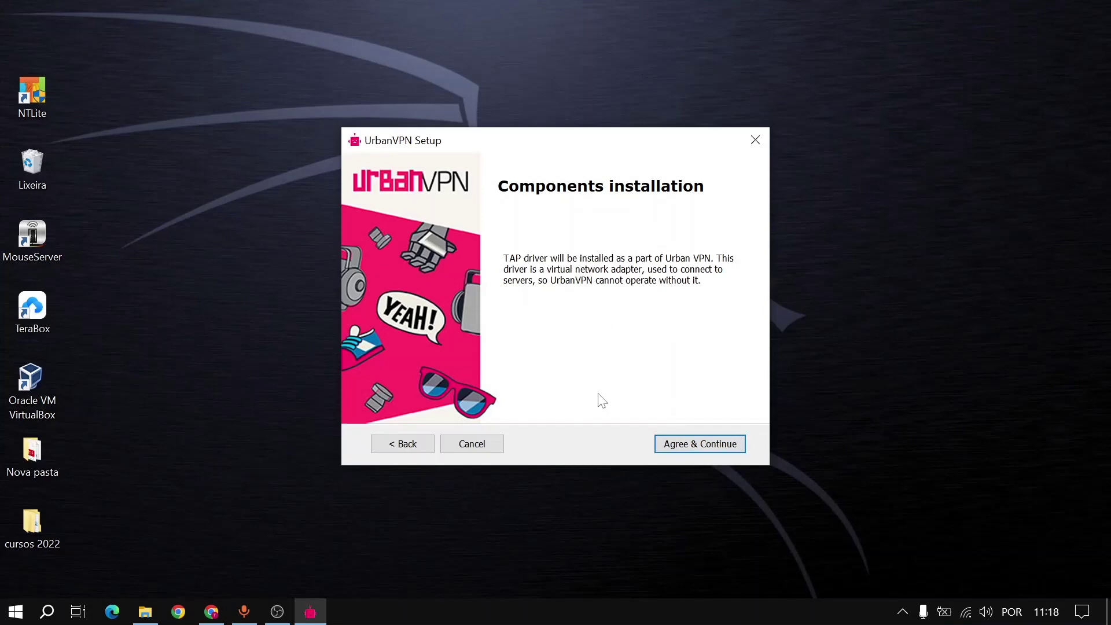
pyautogui.click(713, 442)
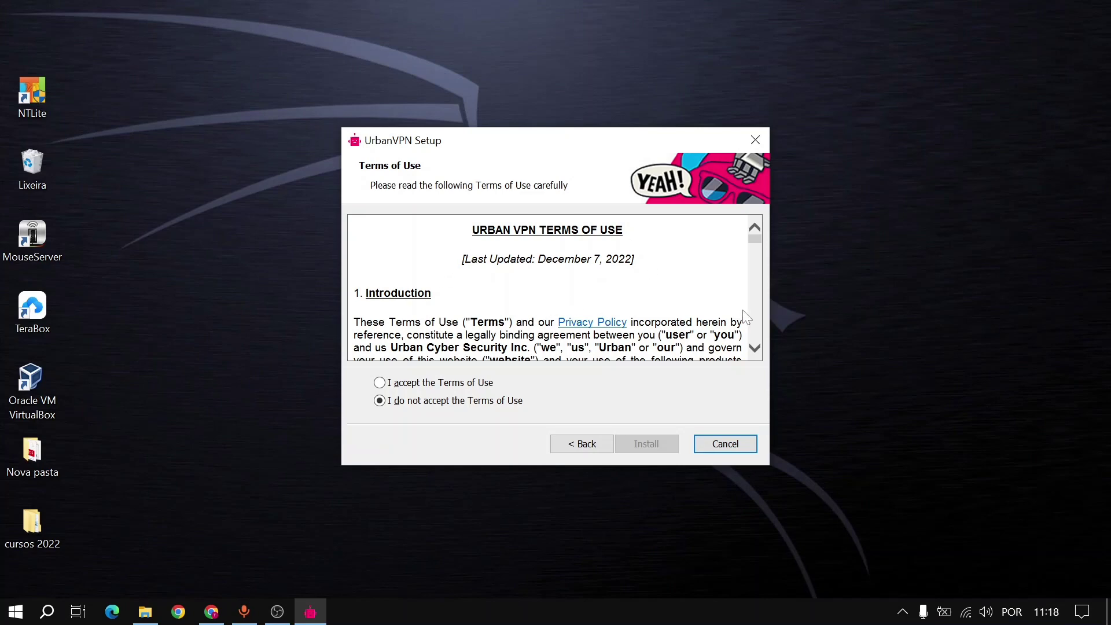
pyautogui.scroll(-3, 754, 317)
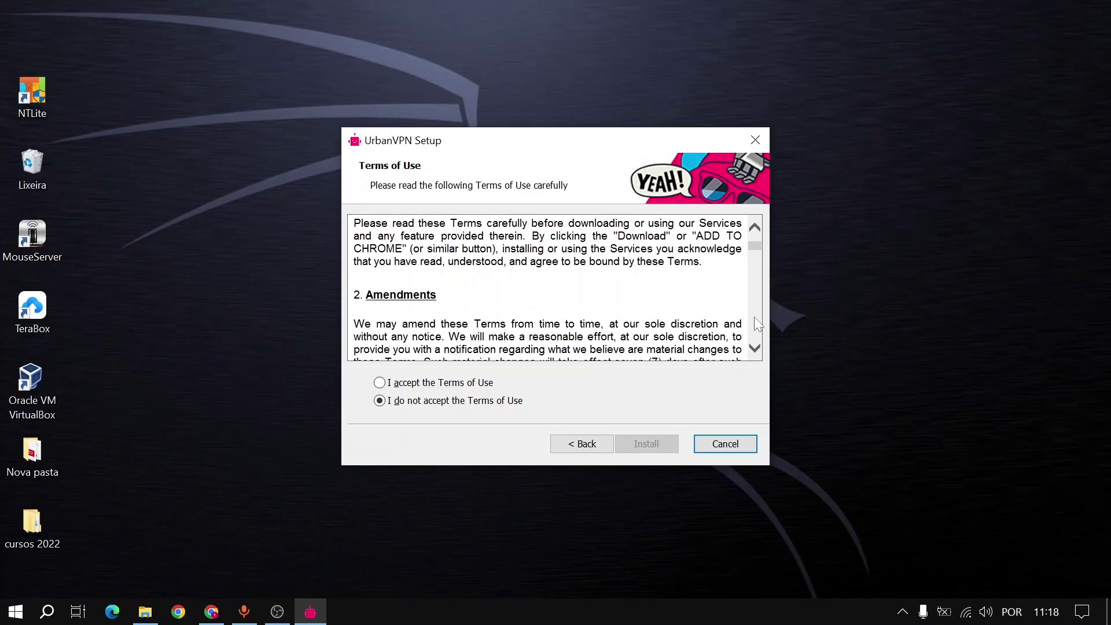
pyautogui.click(418, 383)
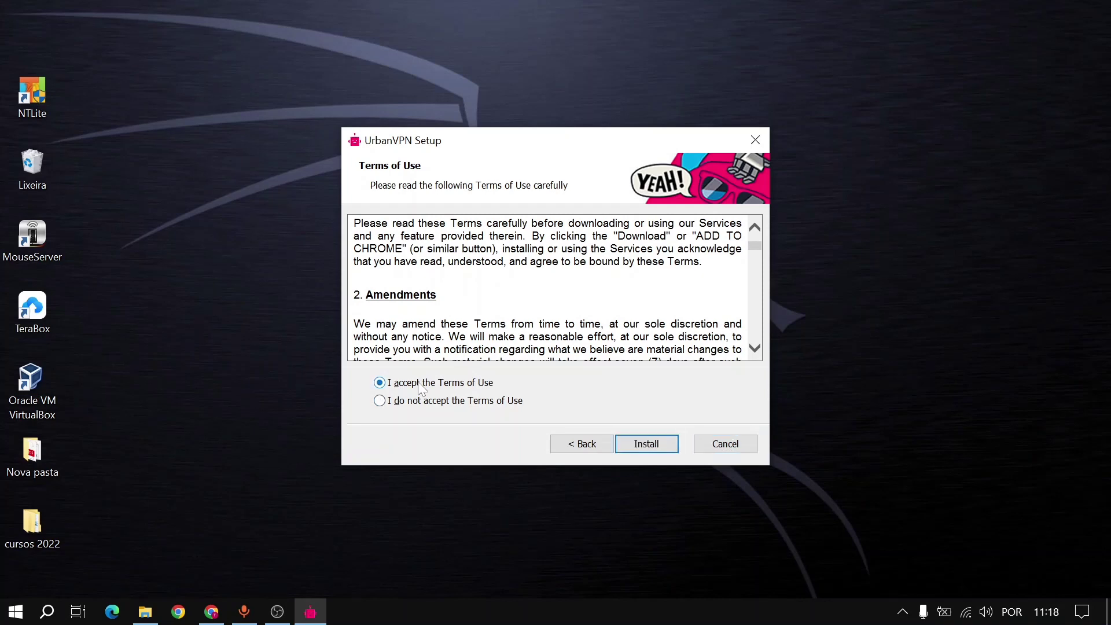
pyautogui.click(634, 453)
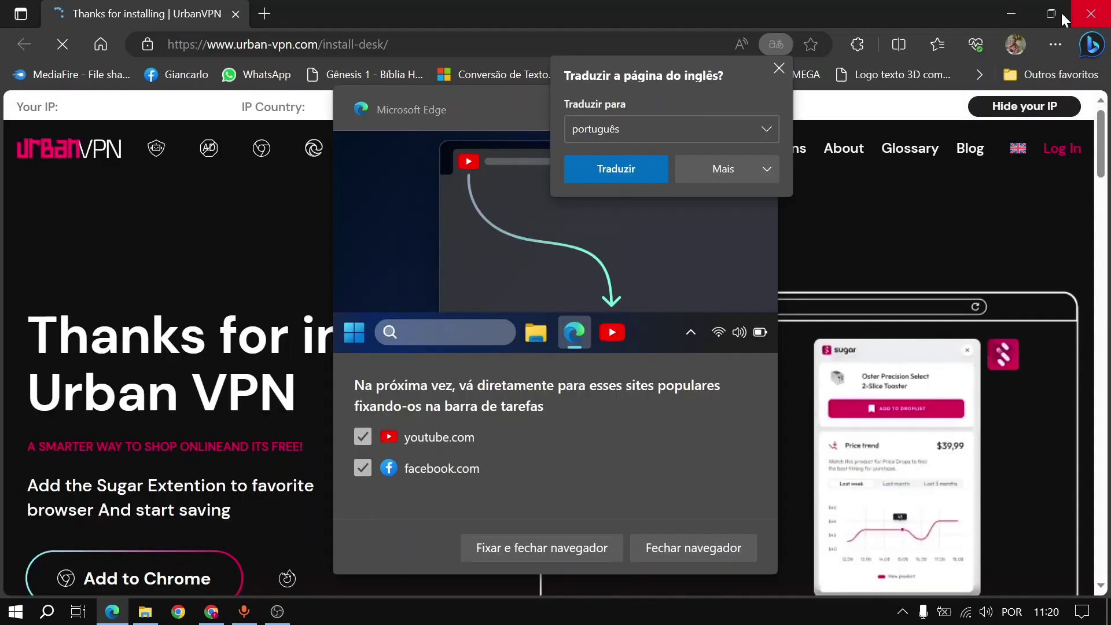
# Dismiss the translation offer, close Microsoft Edge without pinning any sites, and continue from the UrbanVPN welcome screen to the app.
pyautogui.click(777, 71)
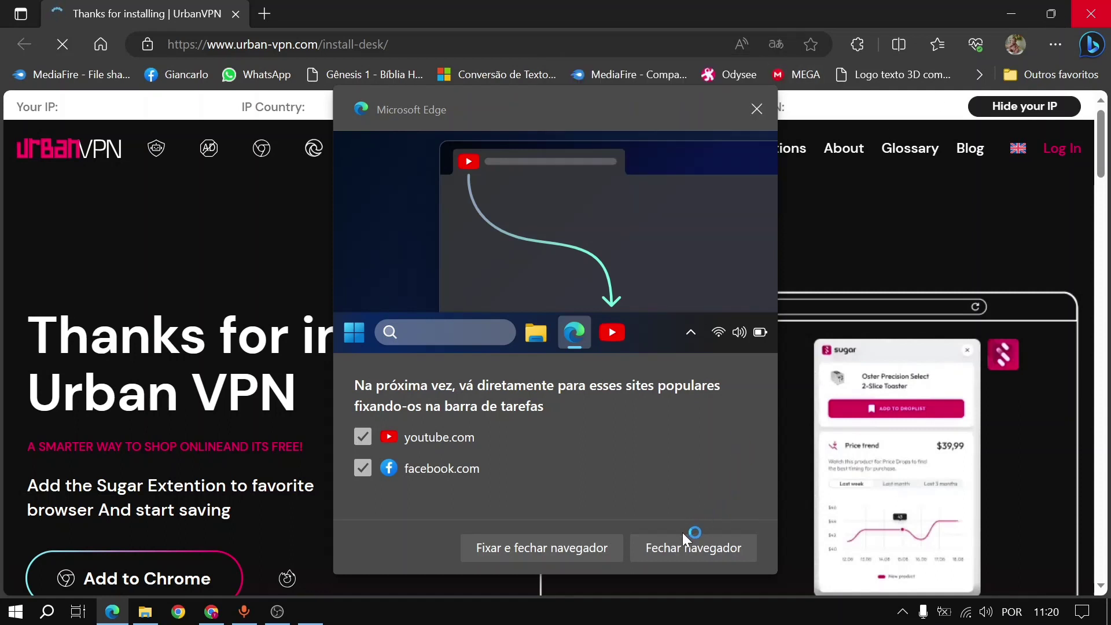
pyautogui.click(675, 551)
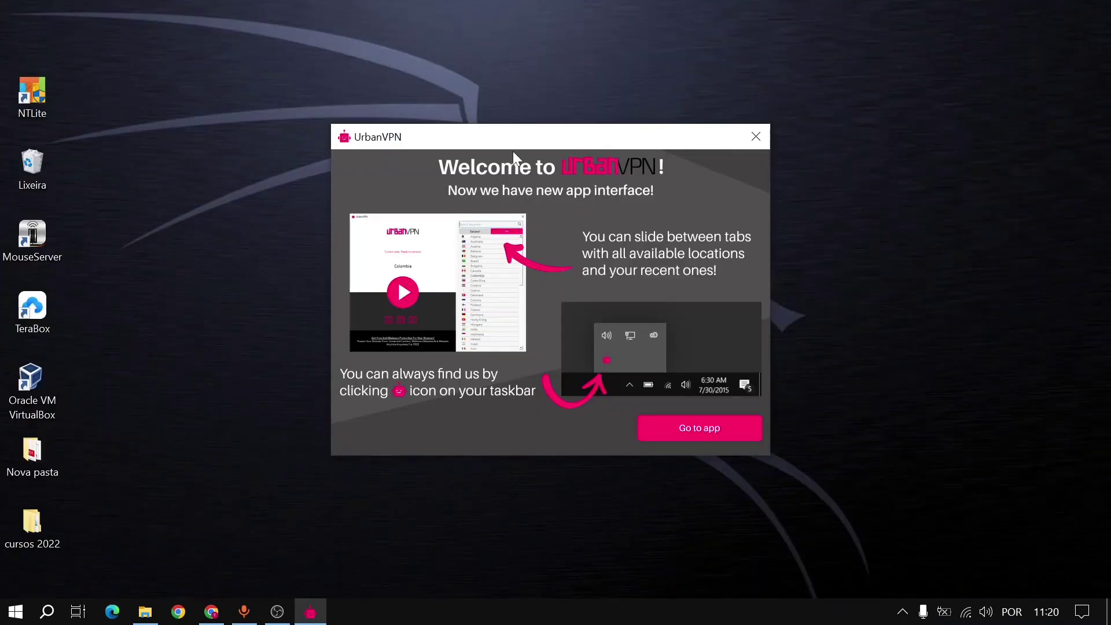
pyautogui.click(680, 428)
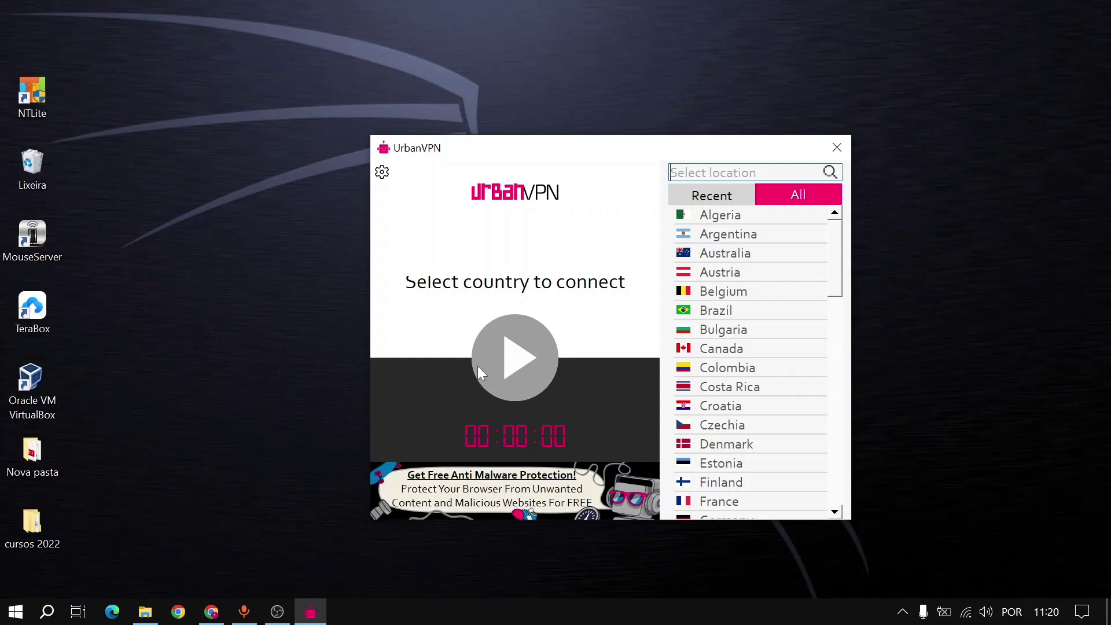
# Review the UrbanVPN settings down to the autorun, background services and opt-out options, and return to the country list.
pyautogui.click(383, 173)
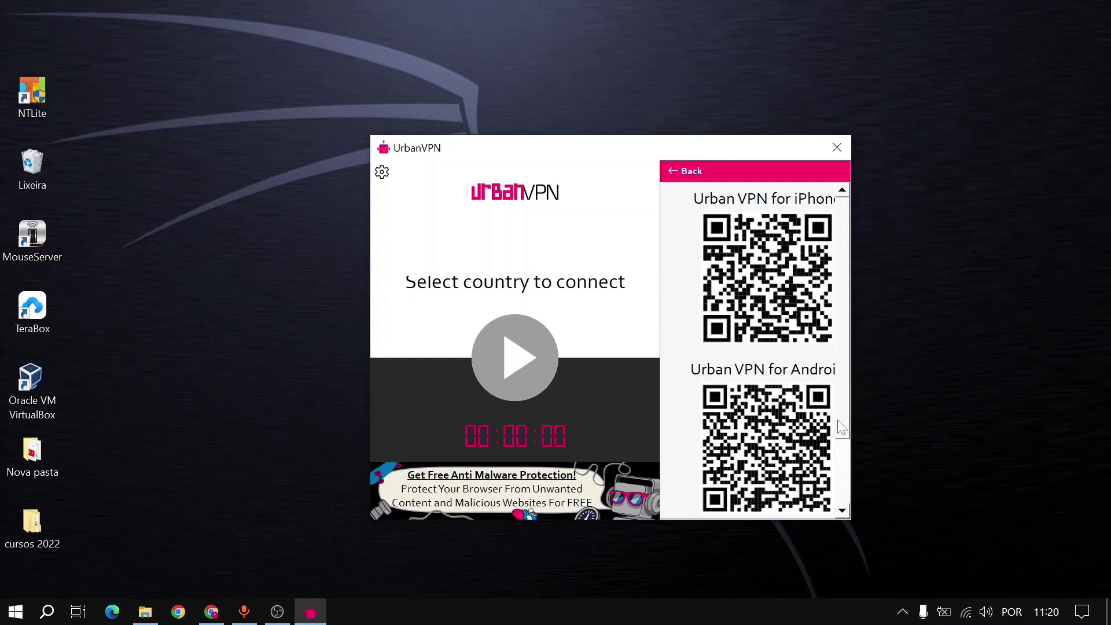
pyautogui.moveTo(843, 435); pyautogui.dragTo(845, 497)
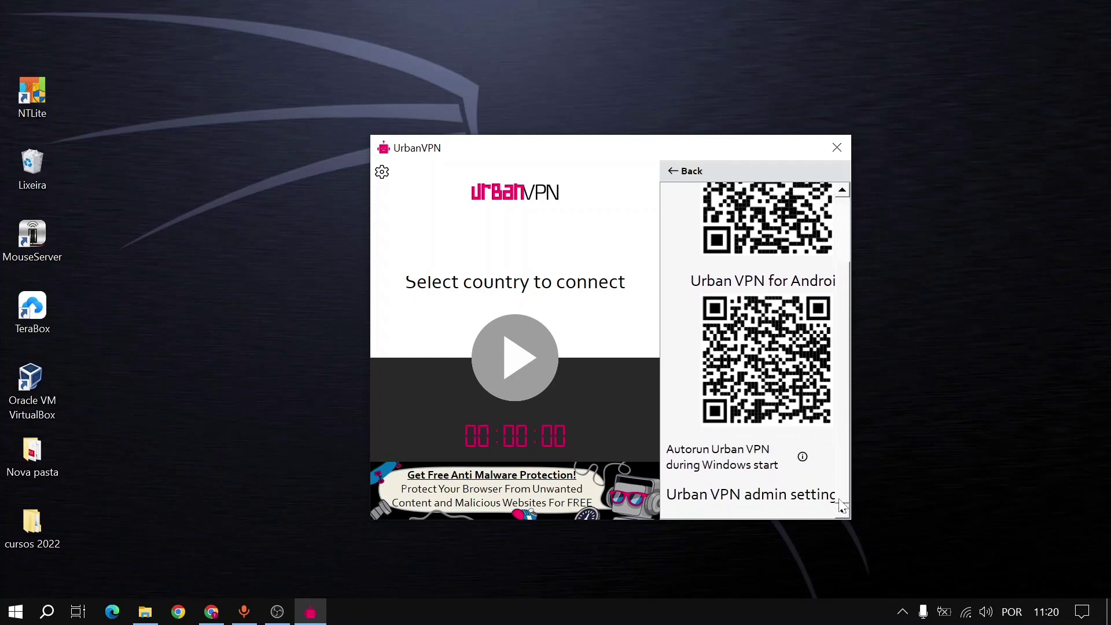
pyautogui.scroll(-2, 781, 503)
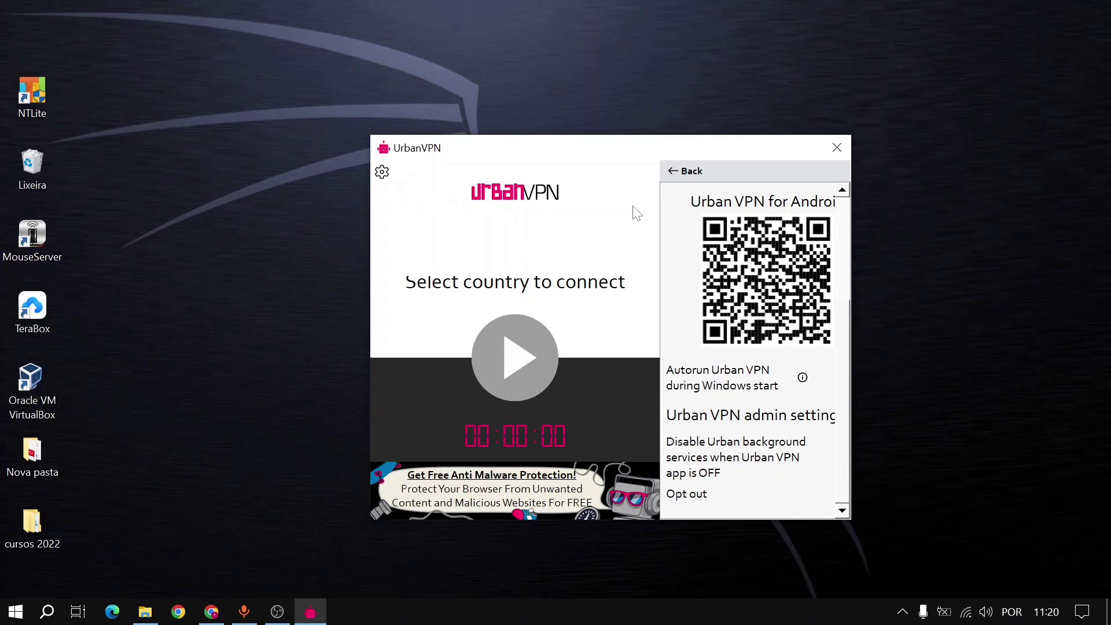
pyautogui.click(674, 172)
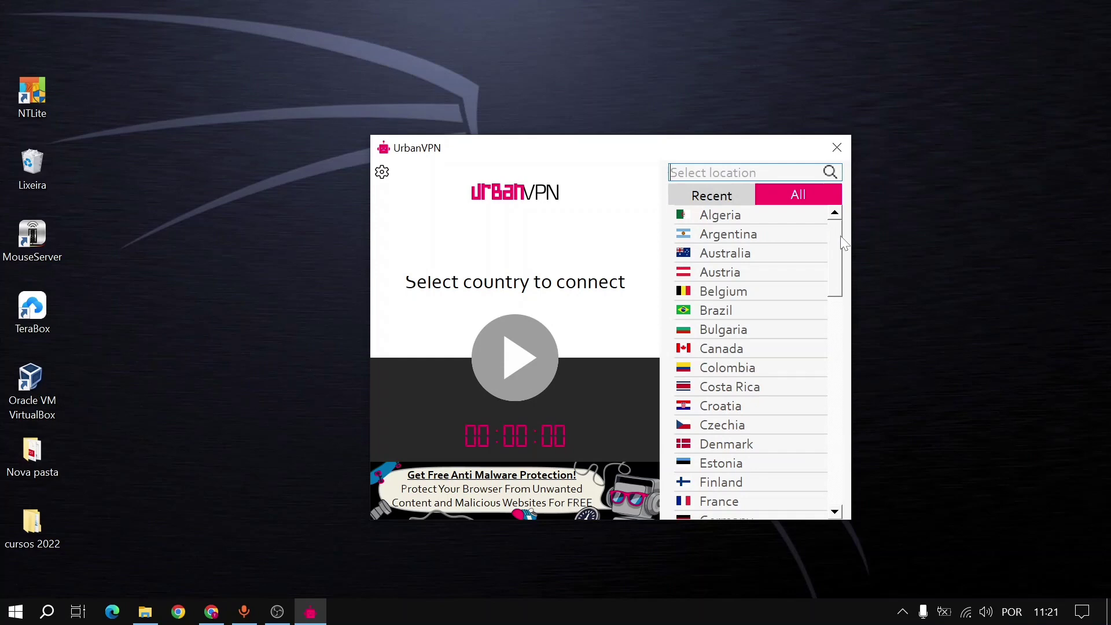
# Select Brazil as the VPN location and check the current public IP address on the Urban VPN page in Chrome.
pyautogui.click(733, 316)
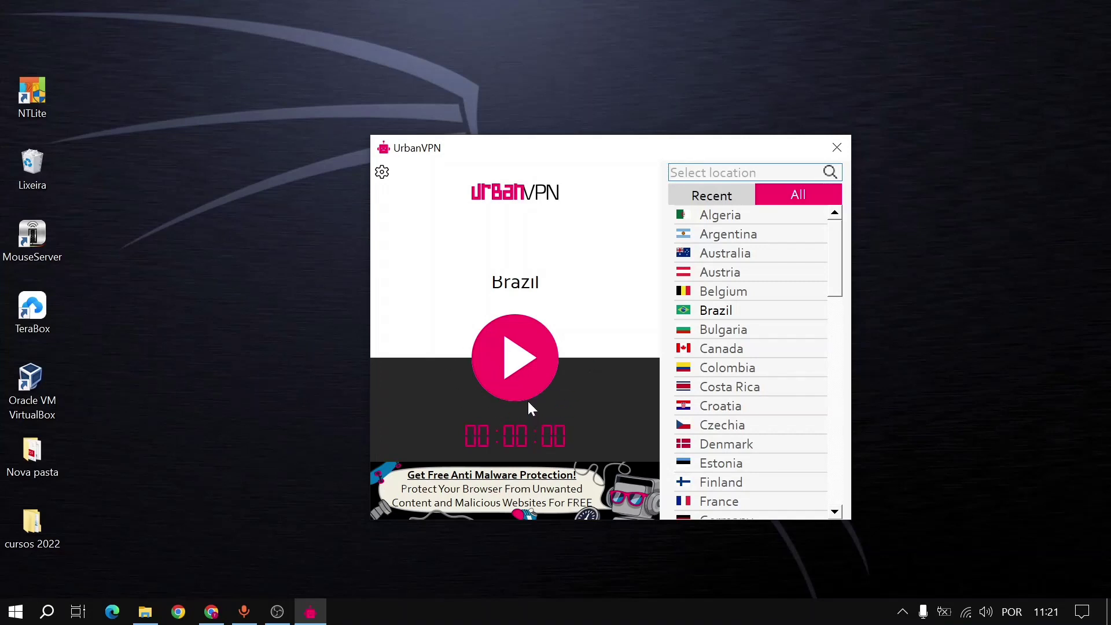
pyautogui.click(216, 614)
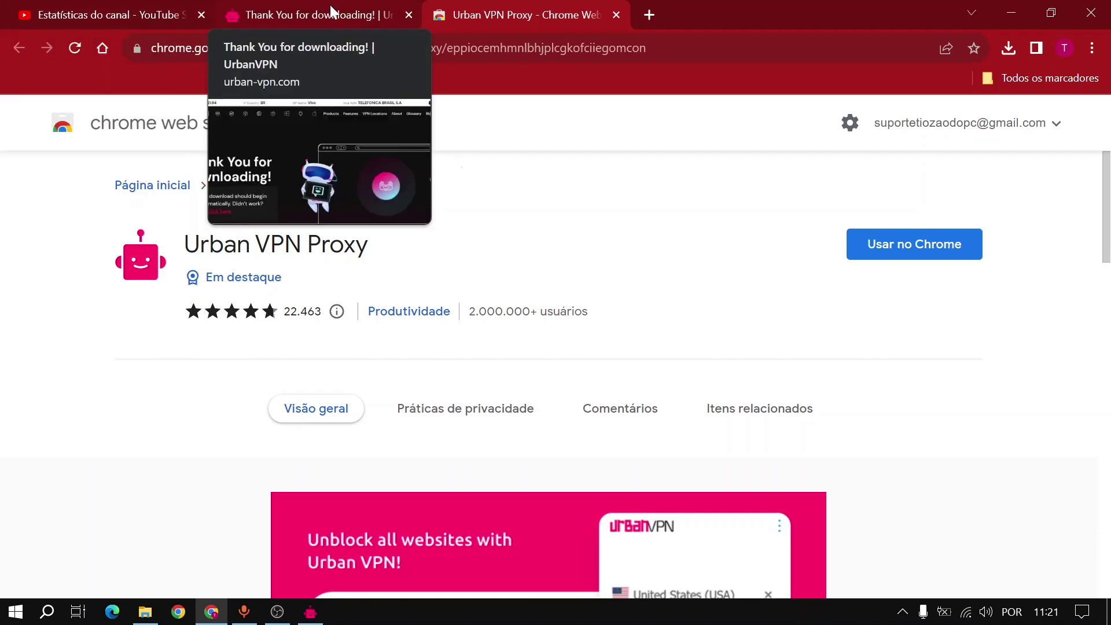
pyautogui.click(330, 7)
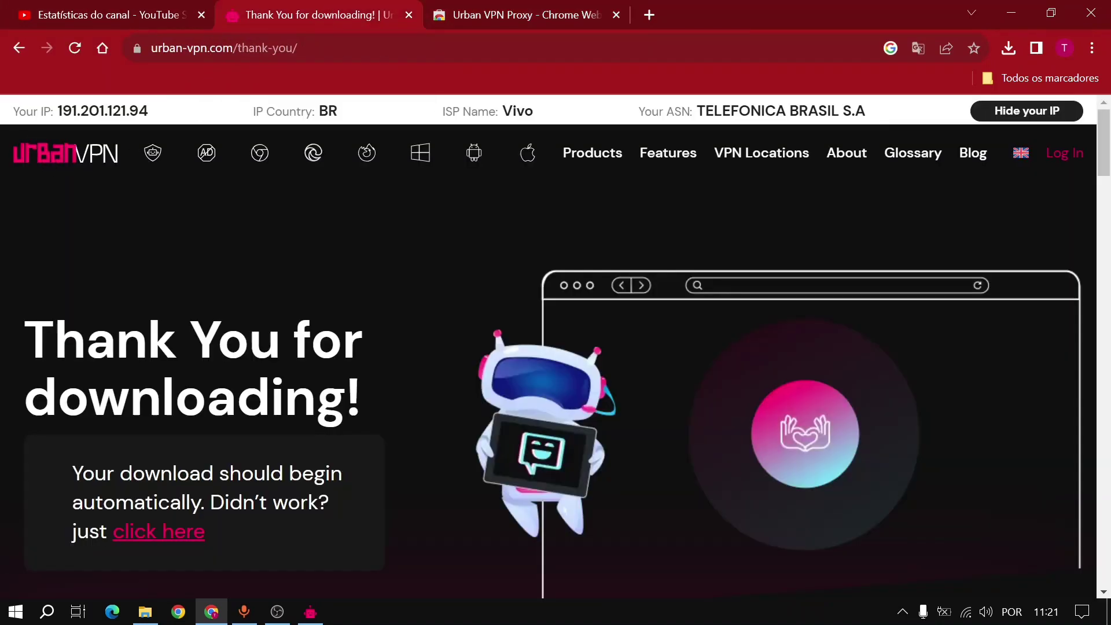
pyautogui.moveTo(44, 112); pyautogui.dragTo(191, 111)
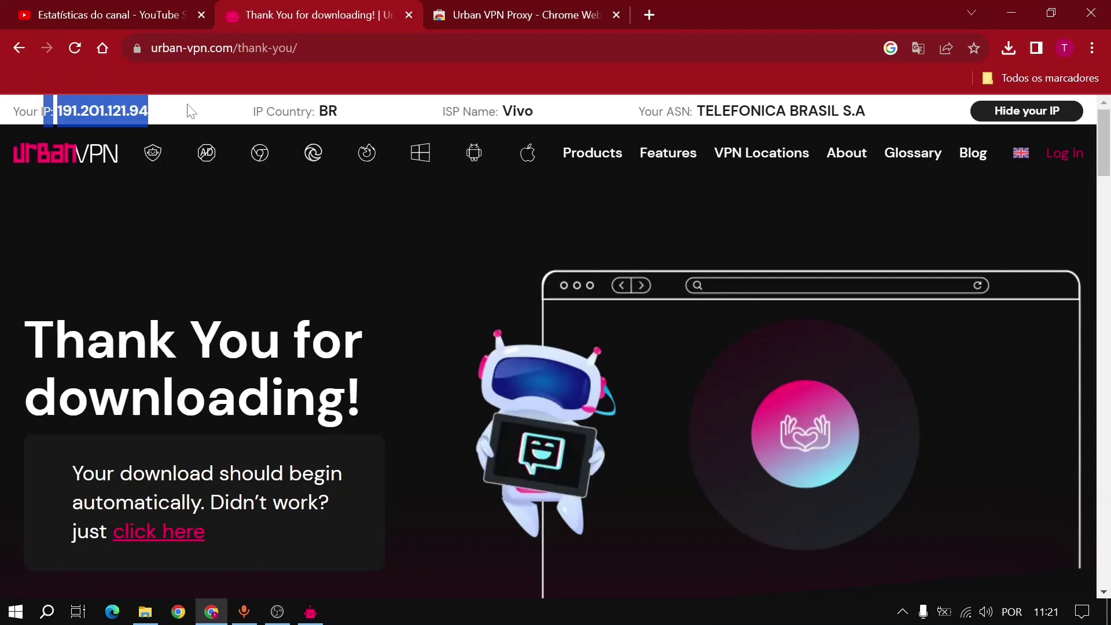
pyautogui.click(1008, 13)
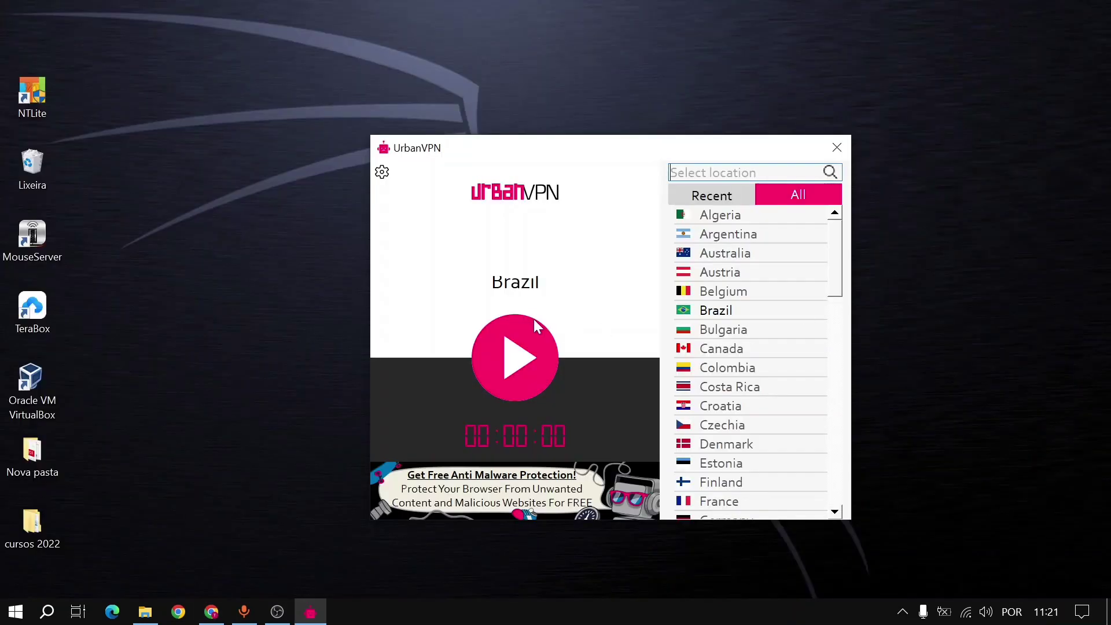
# Connect the VPN to Brazil and reload the Urban VPN thank-you page in Chrome to check the public IP address.
pyautogui.click(526, 360)
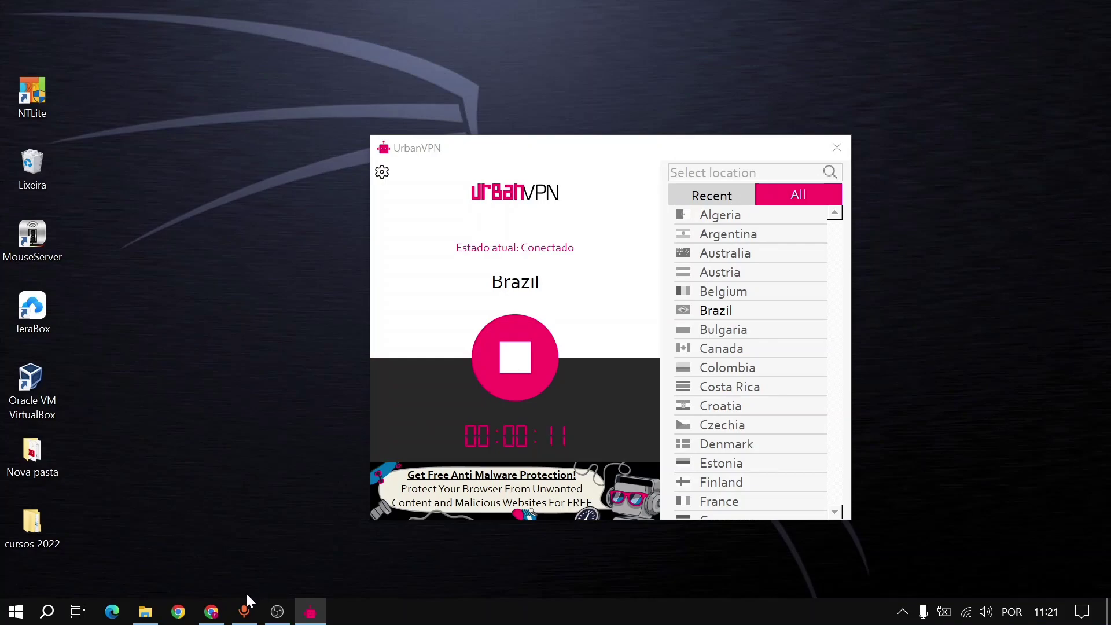
pyautogui.click(219, 616)
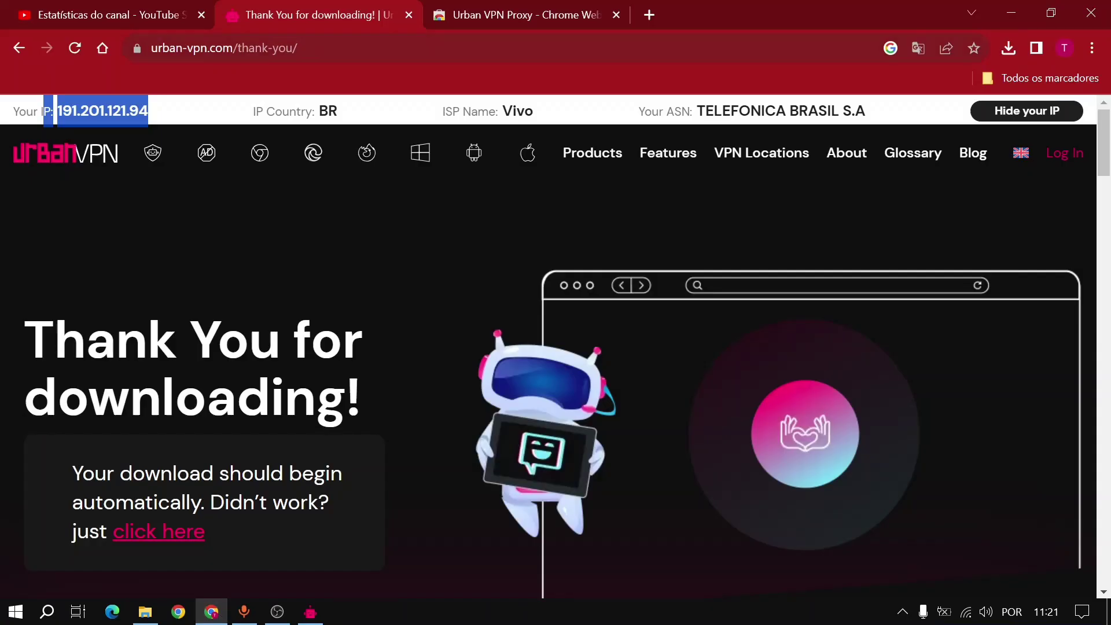
pyautogui.hotkey('ctrl', 'l')
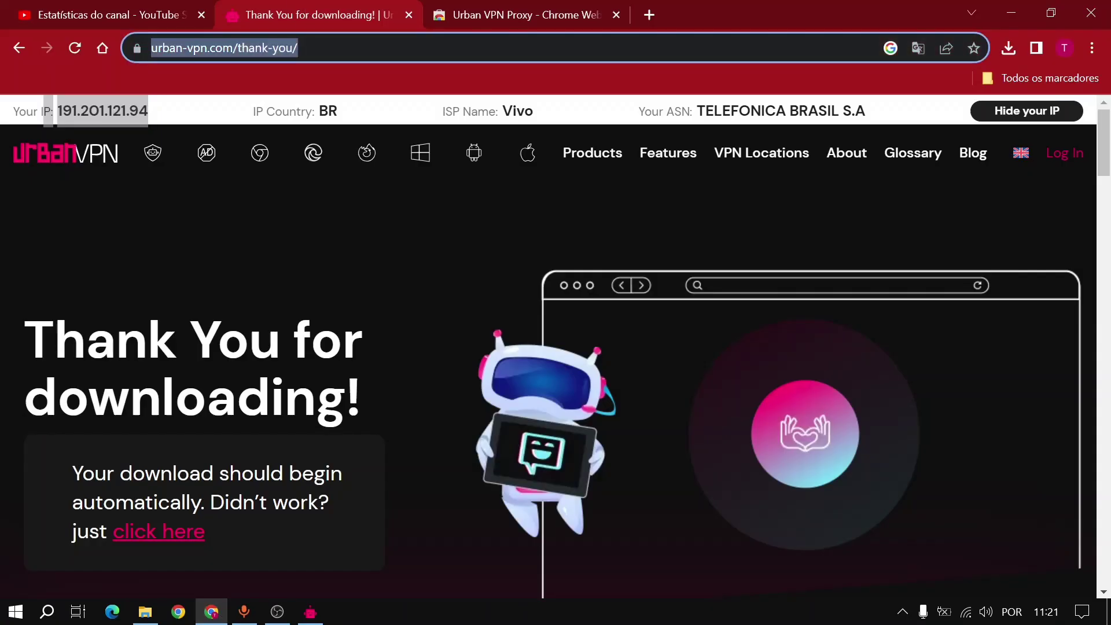
pyautogui.press('Return')
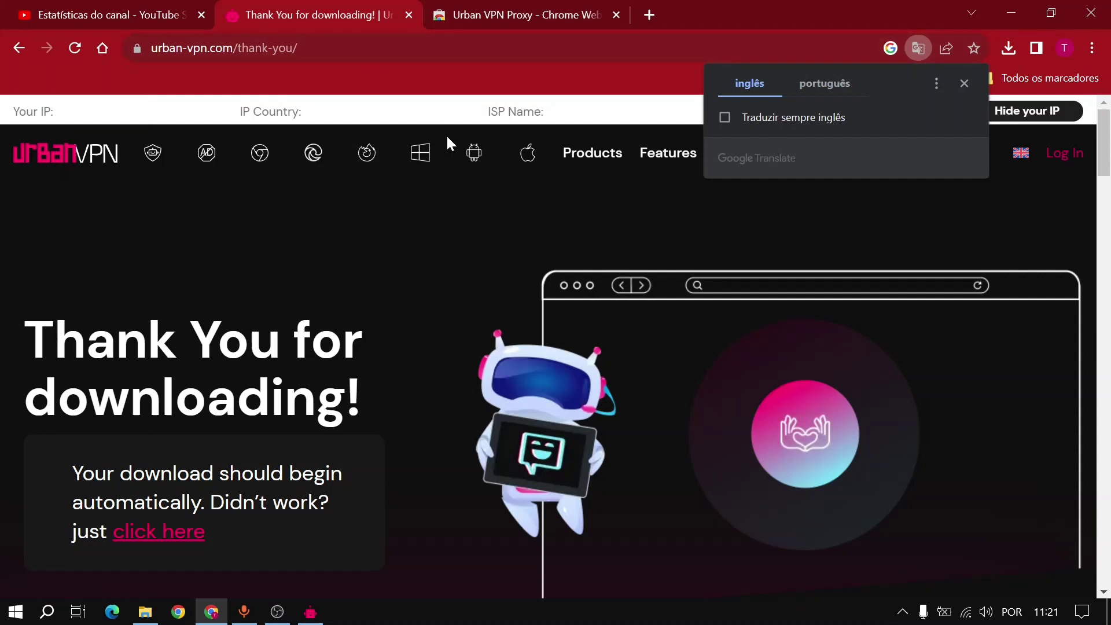
pyautogui.click(298, 48)
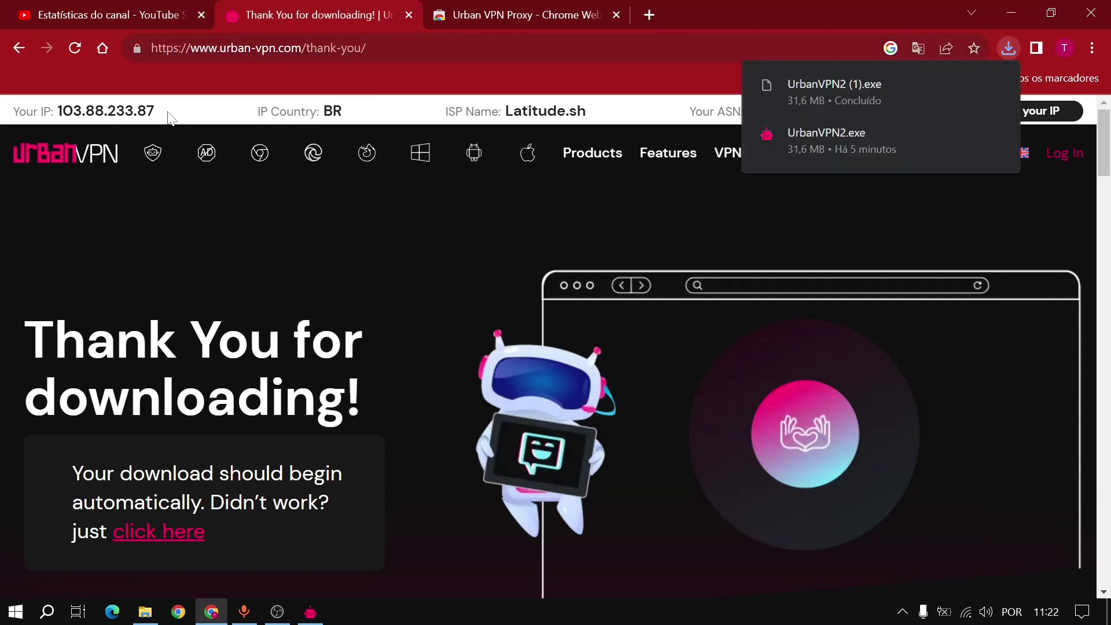
pyautogui.moveTo(168, 113); pyautogui.dragTo(52, 111)
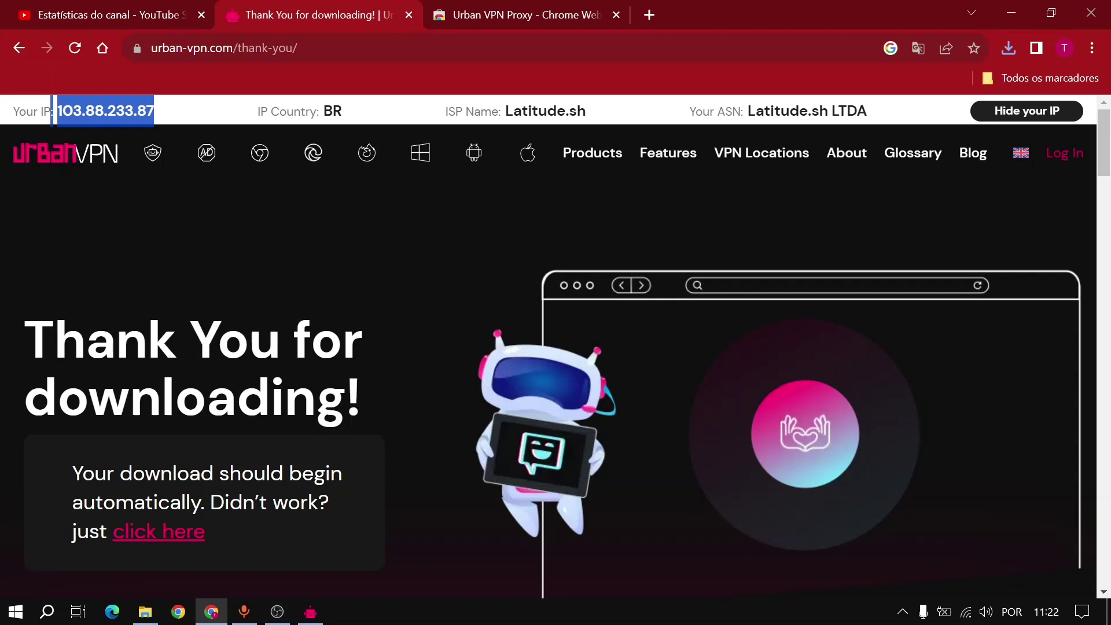
# Disconnect UrbanVPN from Brazil and reload the Urban VPN thank-you page in Chrome to recheck the IP details.
pyautogui.click(322, 613)
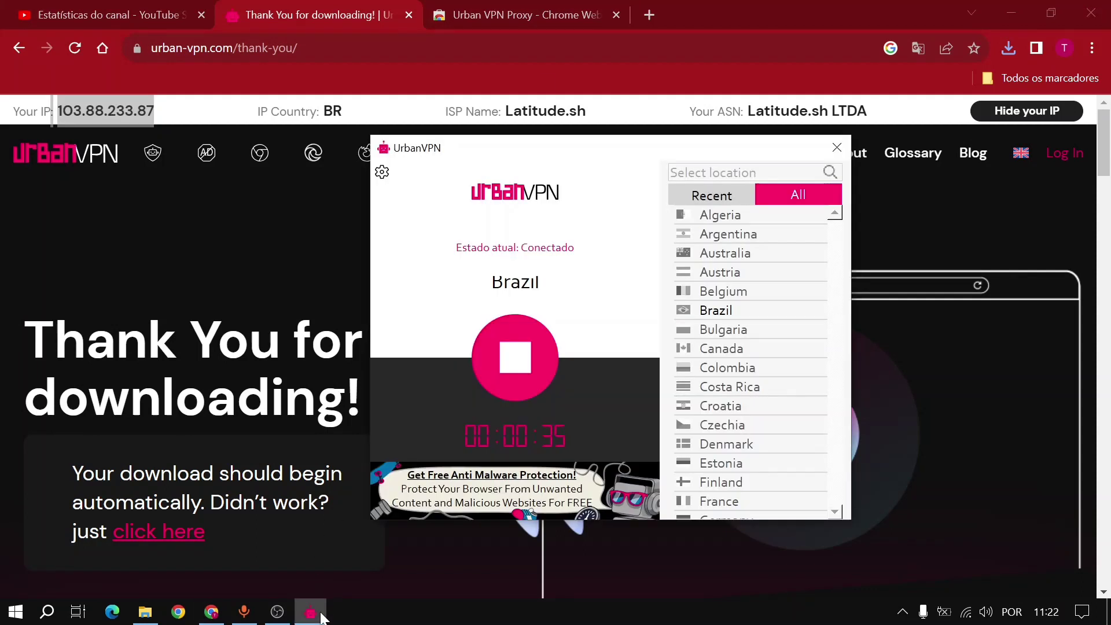
pyautogui.click(524, 367)
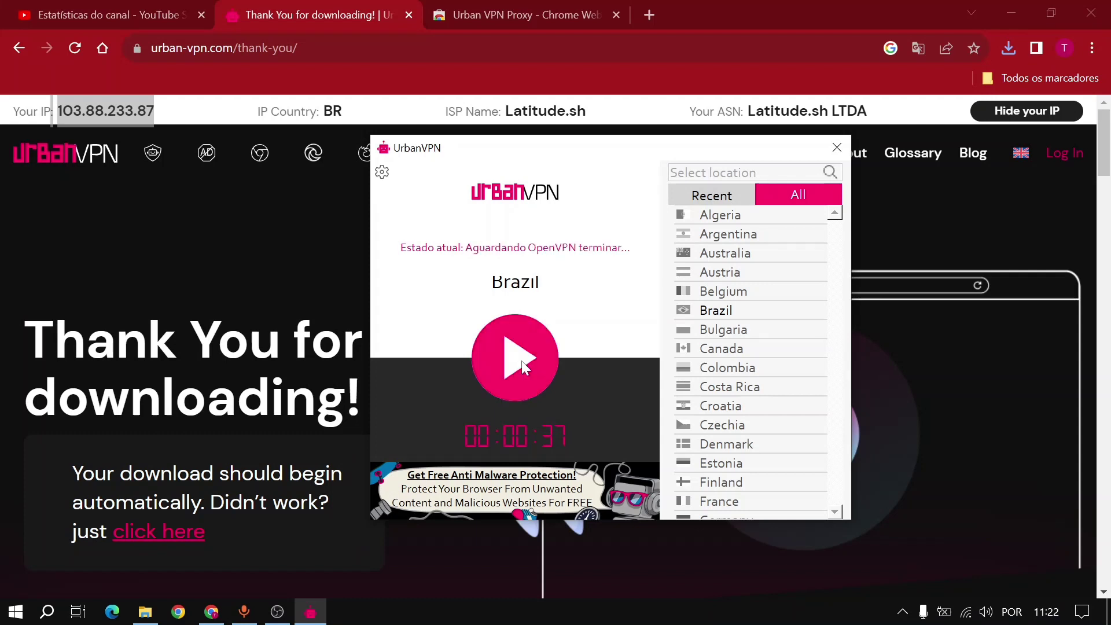
pyautogui.moveTo(137, 159)
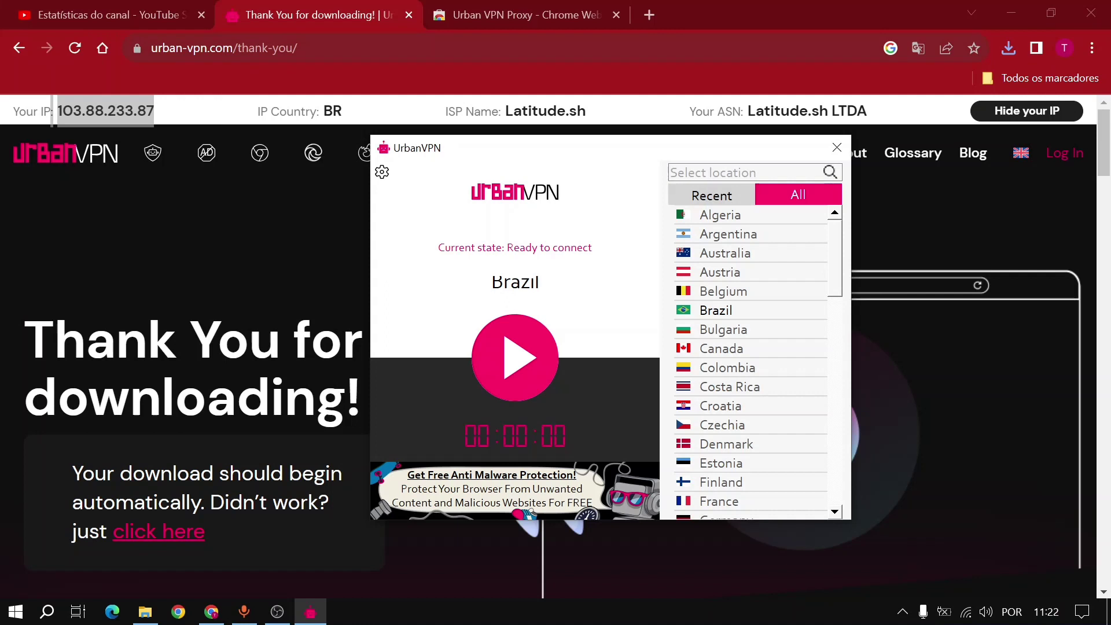
pyautogui.click(266, 51)
pyautogui.press('Return')
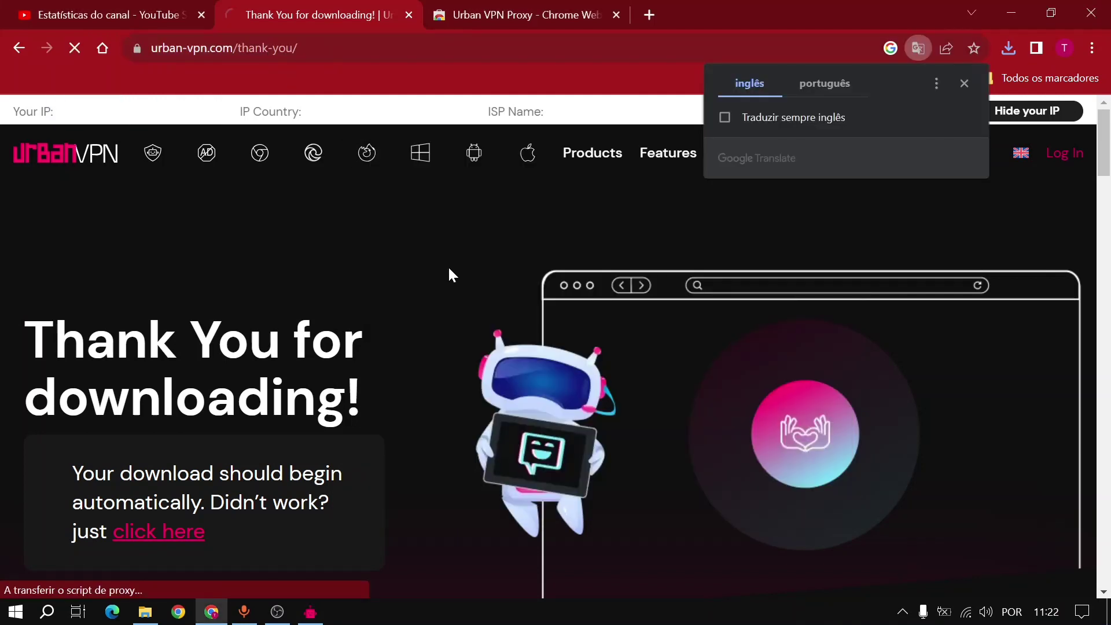
# Switch to UrbanVPN, select Italy as the VPN location, and start the connection.
pyautogui.click(312, 615)
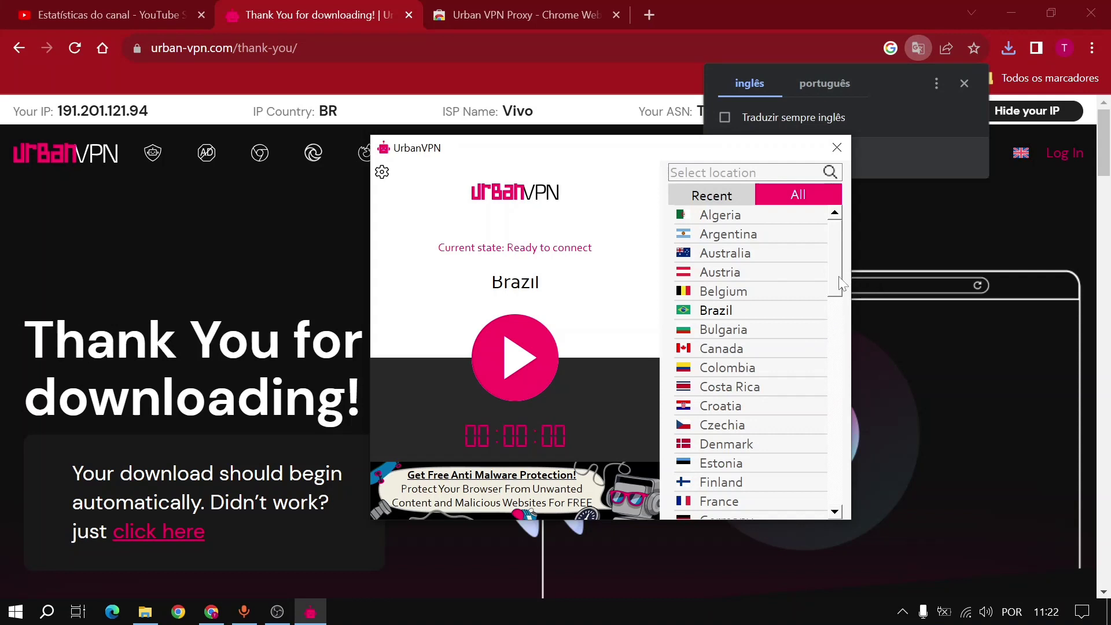
pyautogui.moveTo(842, 278); pyautogui.dragTo(842, 362)
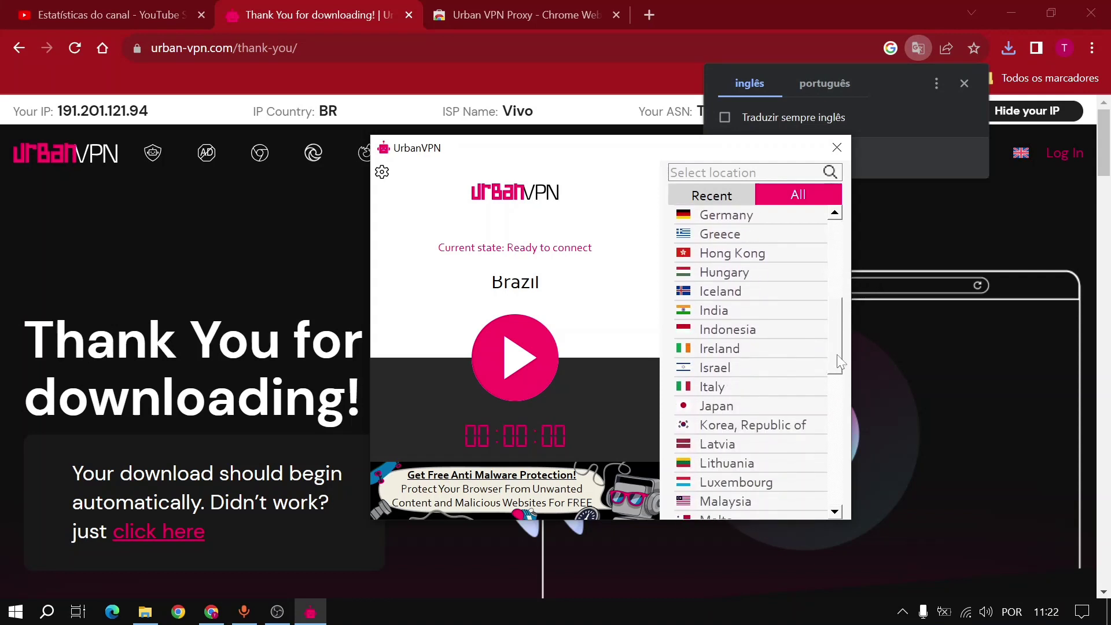
pyautogui.click(719, 389)
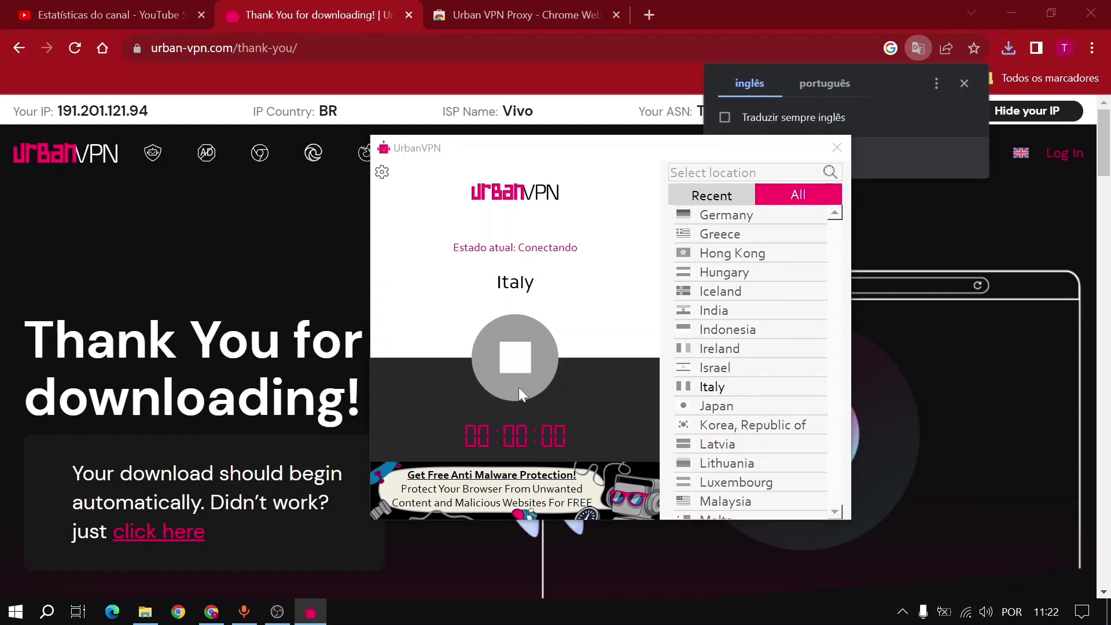